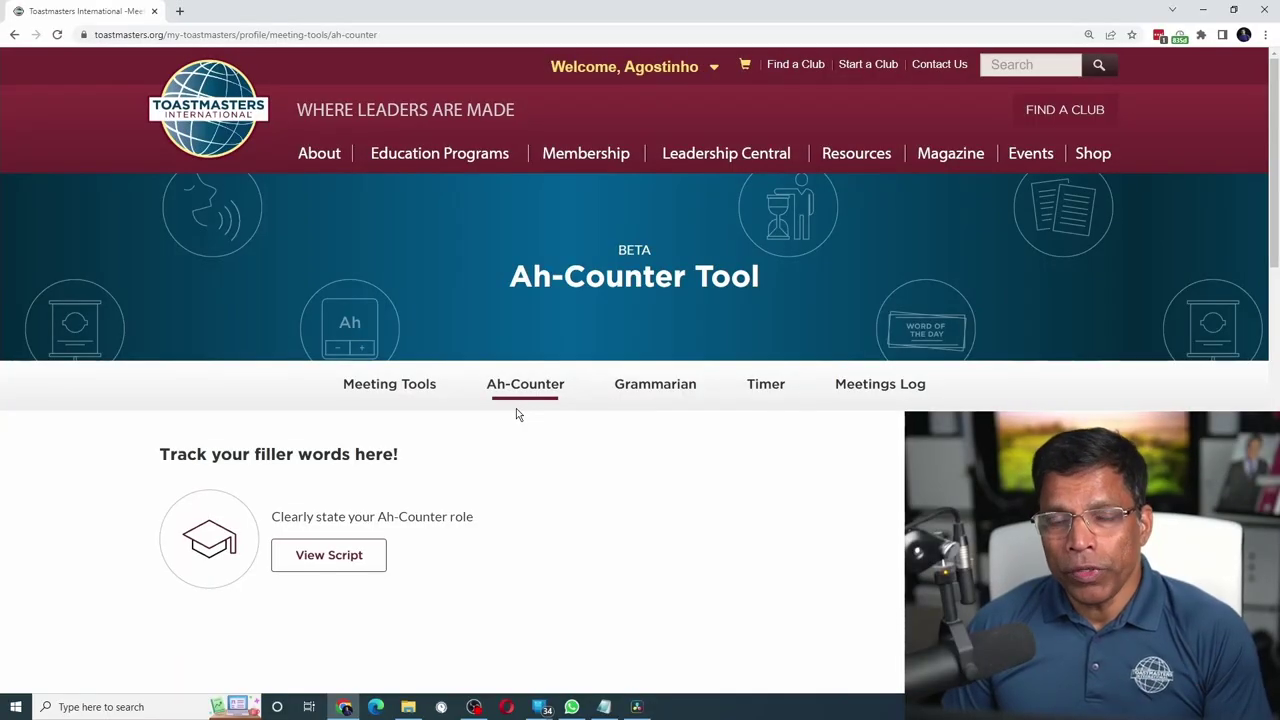
# - In the Grammarian tool, choose Kuwait Challengers Club and enter 'Juvenile' as the word of the day
pyautogui.click(336, 557)
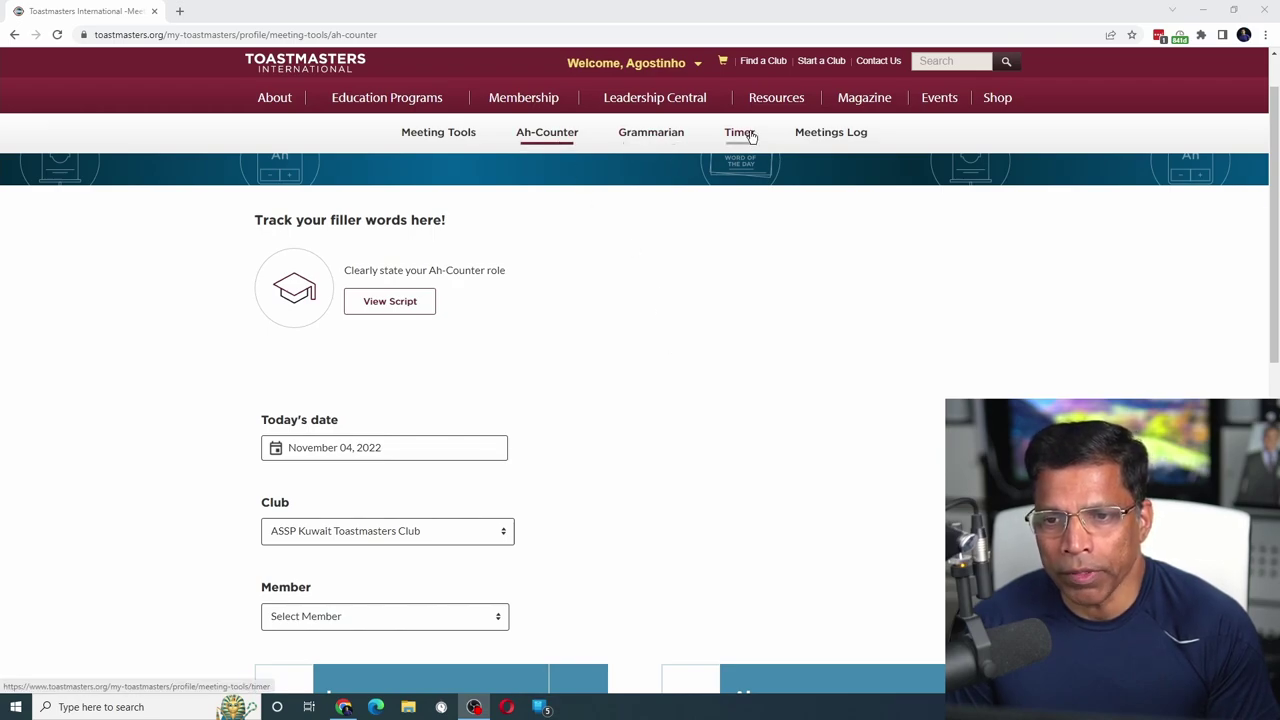
pyautogui.click(651, 132)
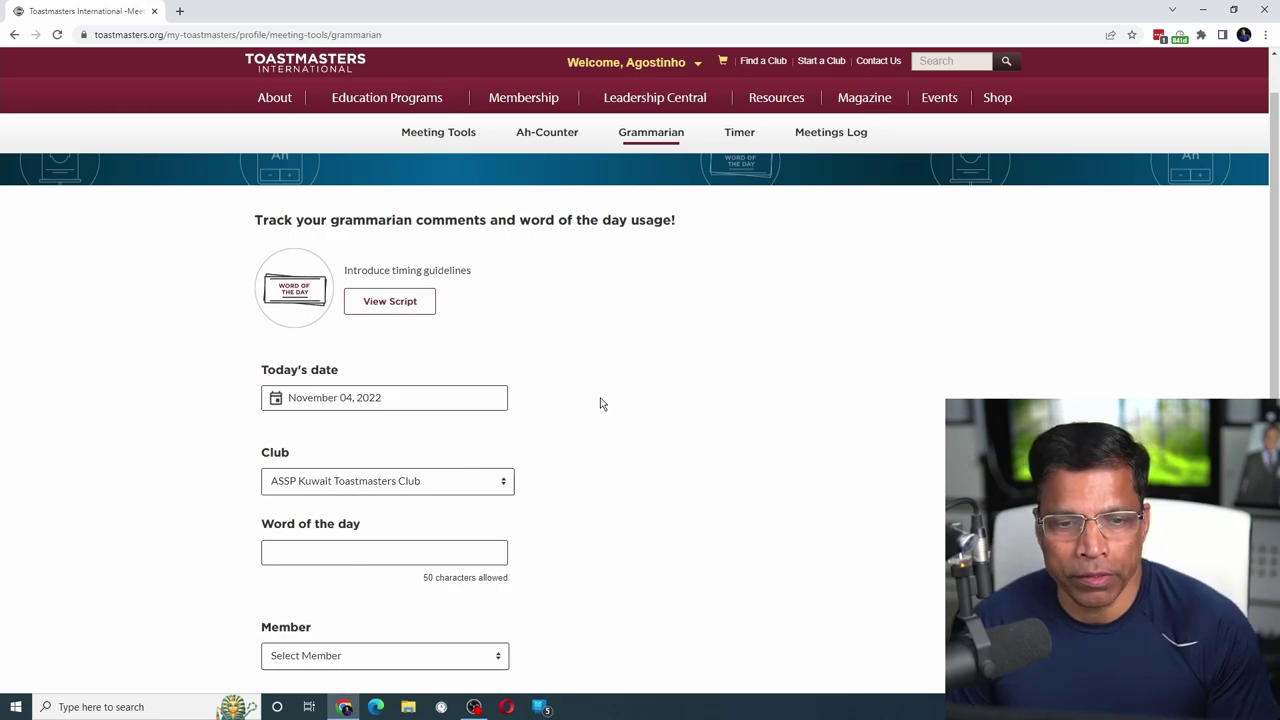
pyautogui.click(368, 486)
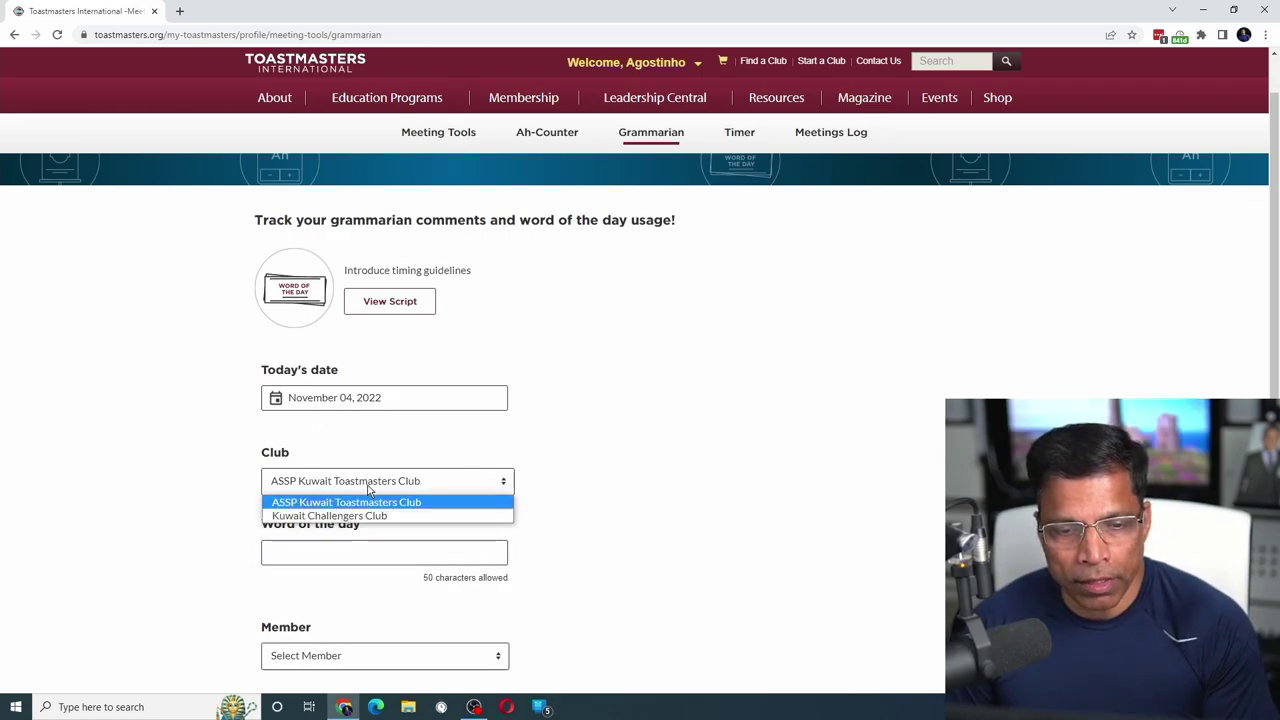
pyautogui.click(337, 517)
pyautogui.click(300, 560)
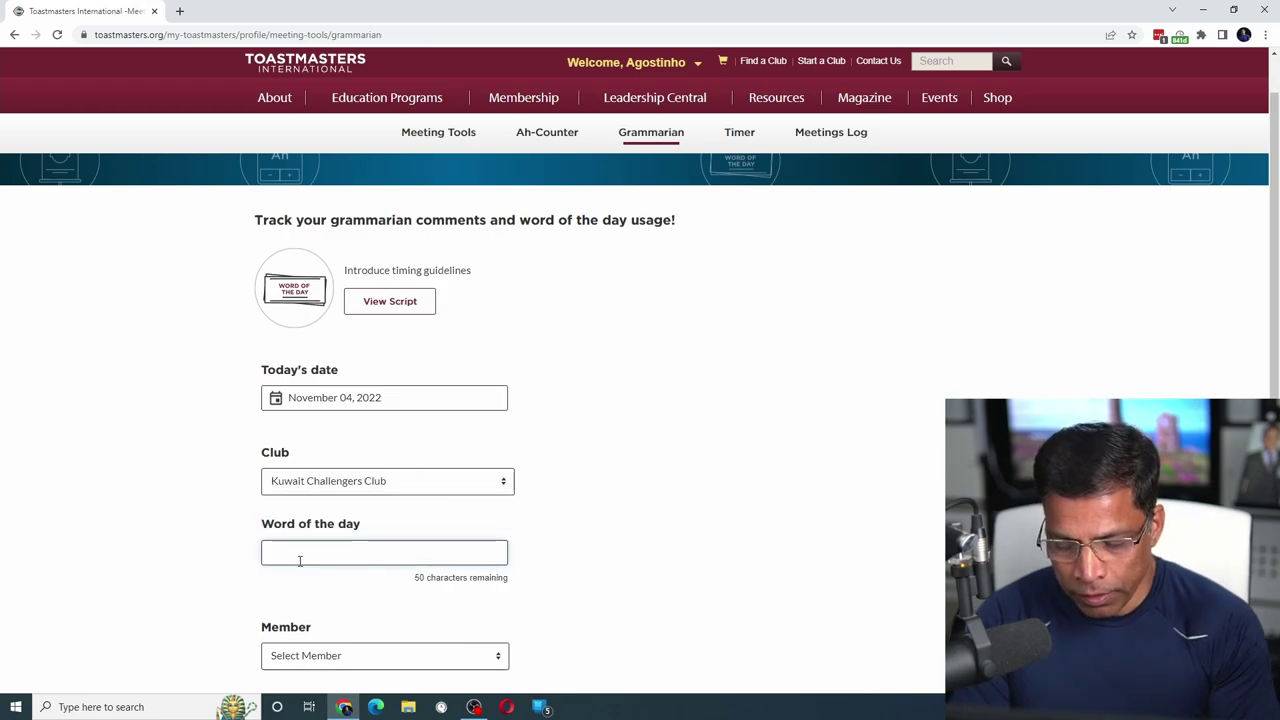
pyautogui.write('Juvenile')
# - Save the first member's feedback as having used the word of the day, with pasted comments
pyautogui.scroll(-1, 300, 560)
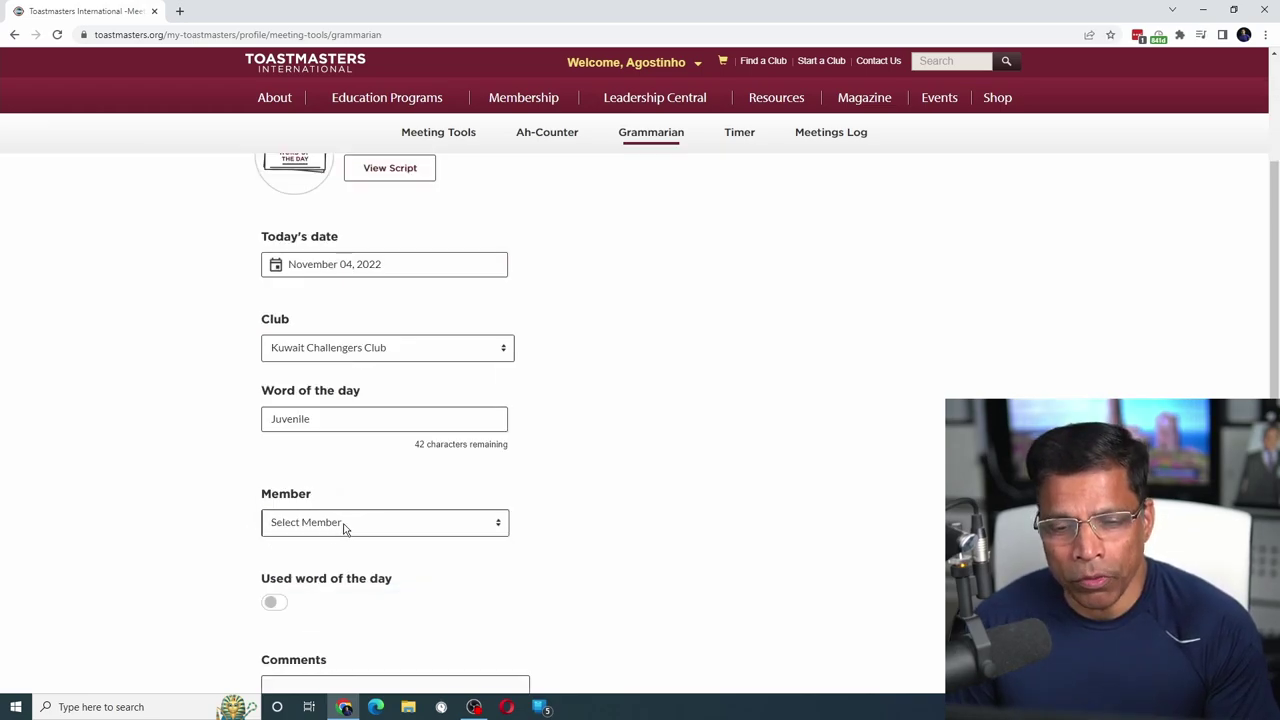
pyautogui.click(336, 528)
pyautogui.click(325, 410)
pyautogui.scroll(-1, 172, 518)
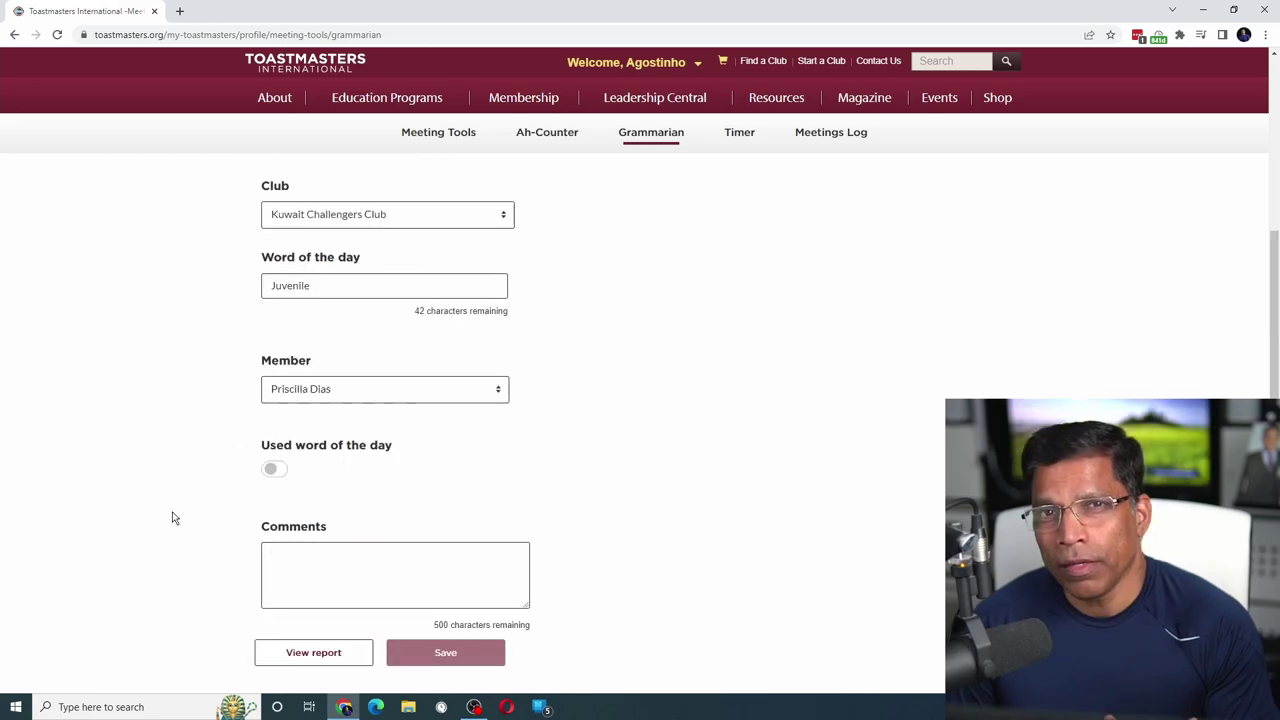
pyautogui.click(275, 470)
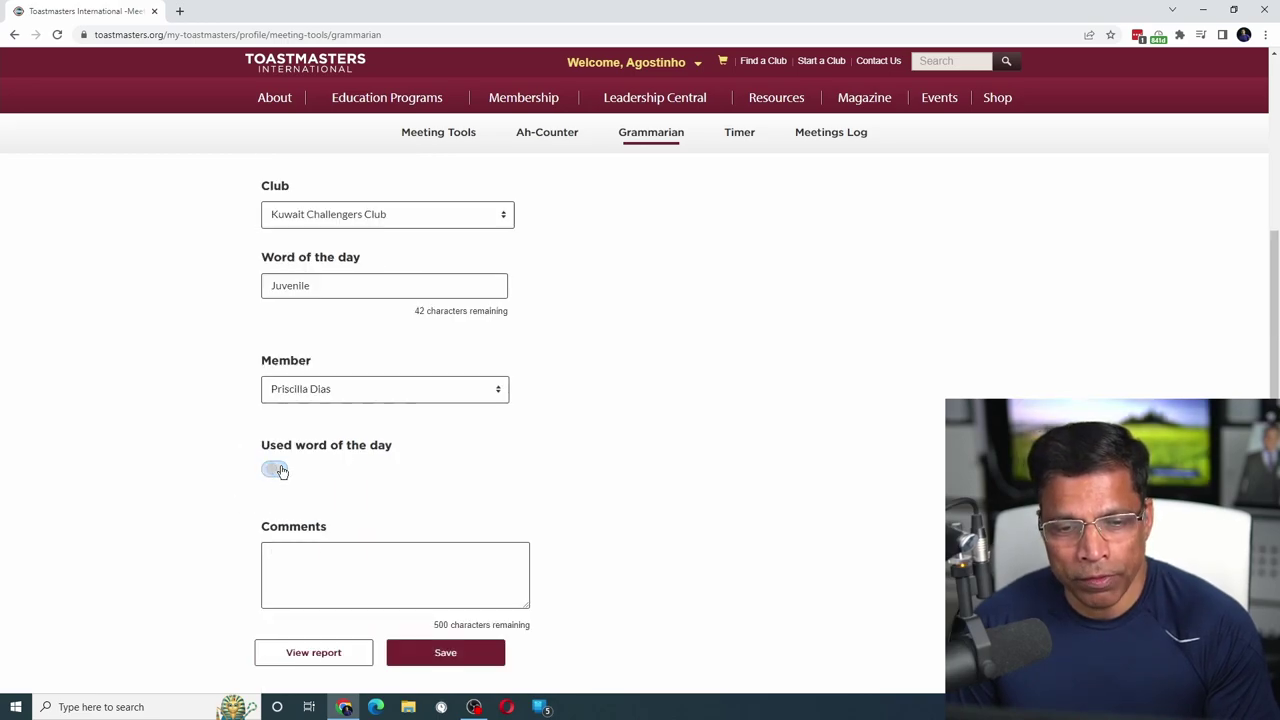
pyautogui.click(291, 564)
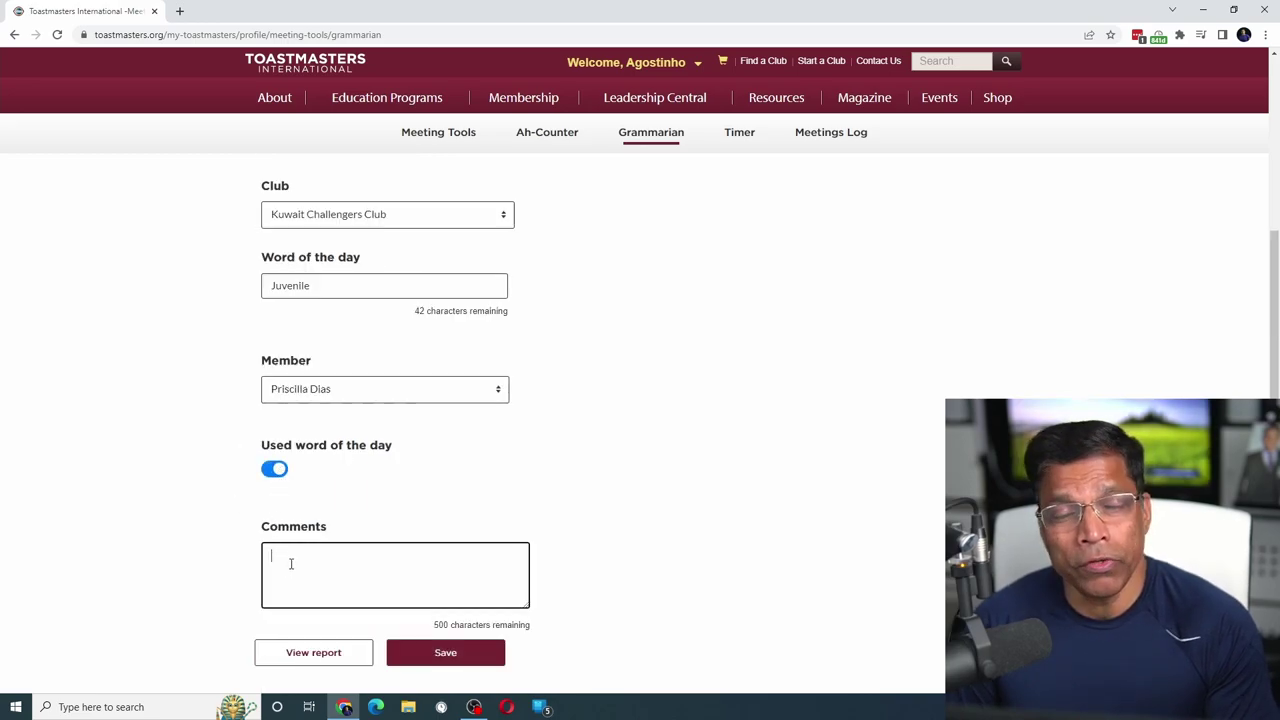
pyautogui.write('Great use of quotes to start the story. Use of triads enhanced the story.')
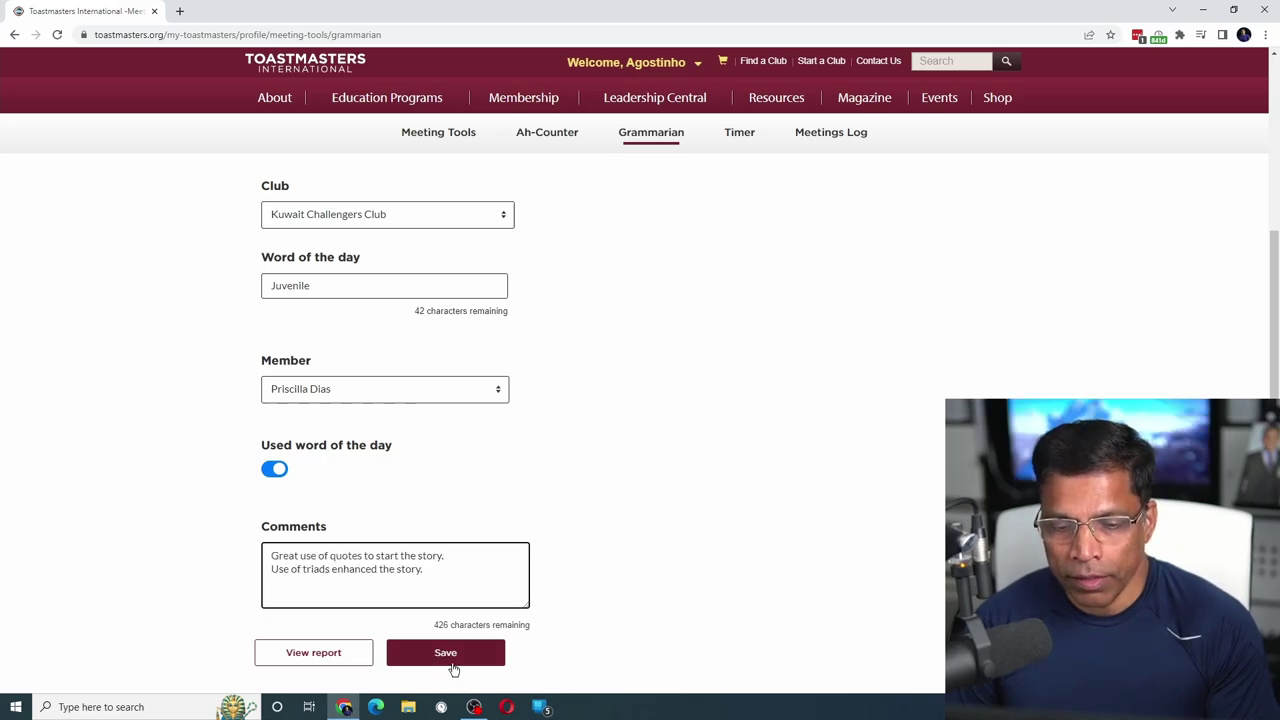
pyautogui.click(448, 656)
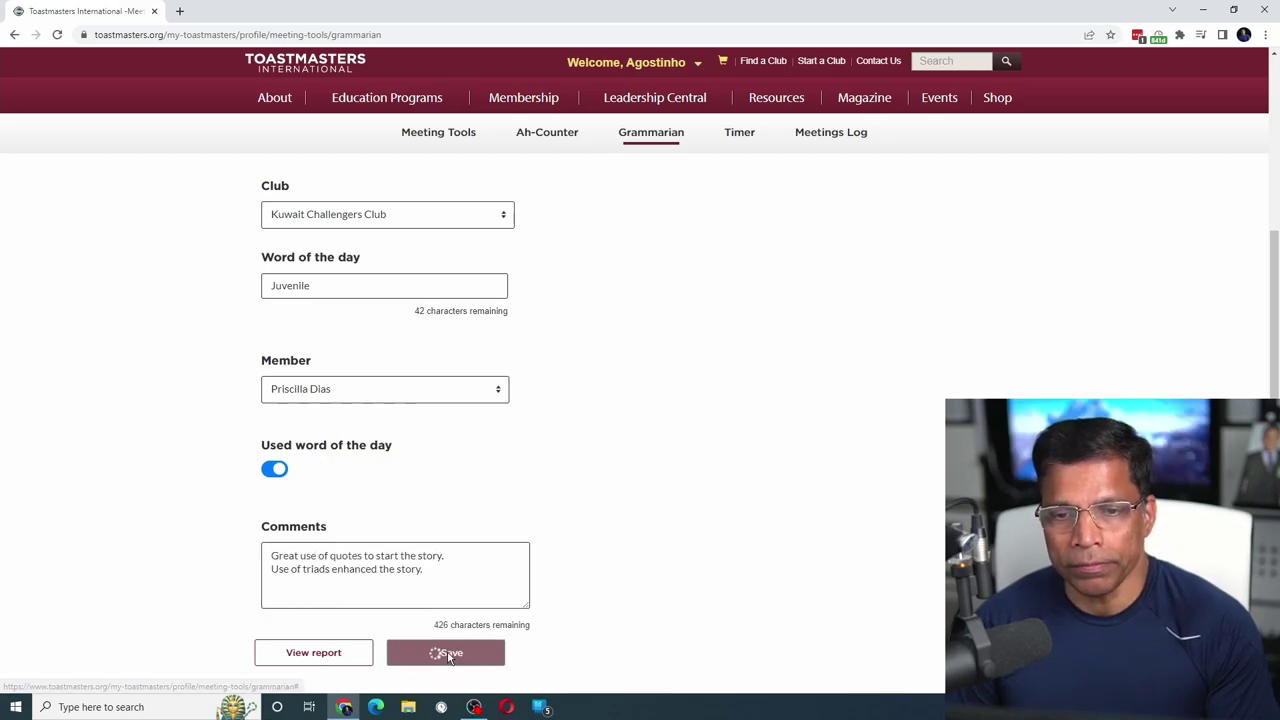
# - Select the second member and mark them as having used the word of the day
pyautogui.click(434, 394)
pyautogui.click(355, 452)
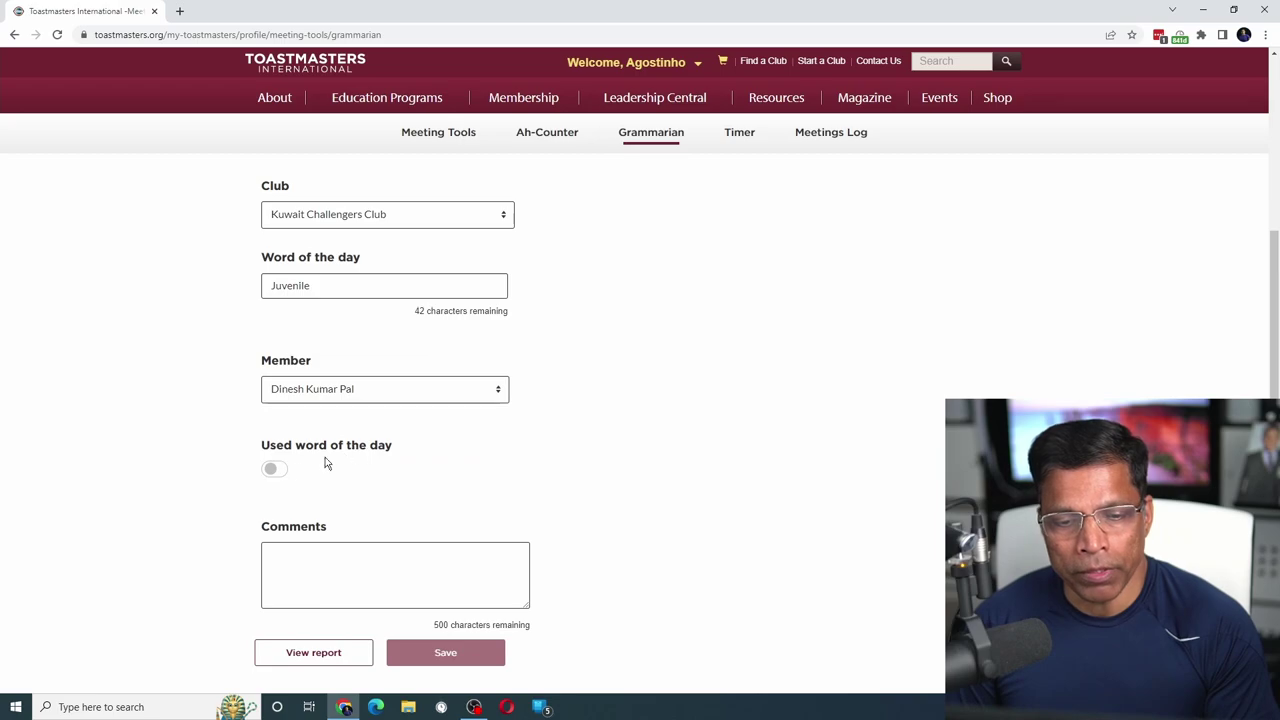
pyautogui.click(272, 469)
pyautogui.click(272, 469)
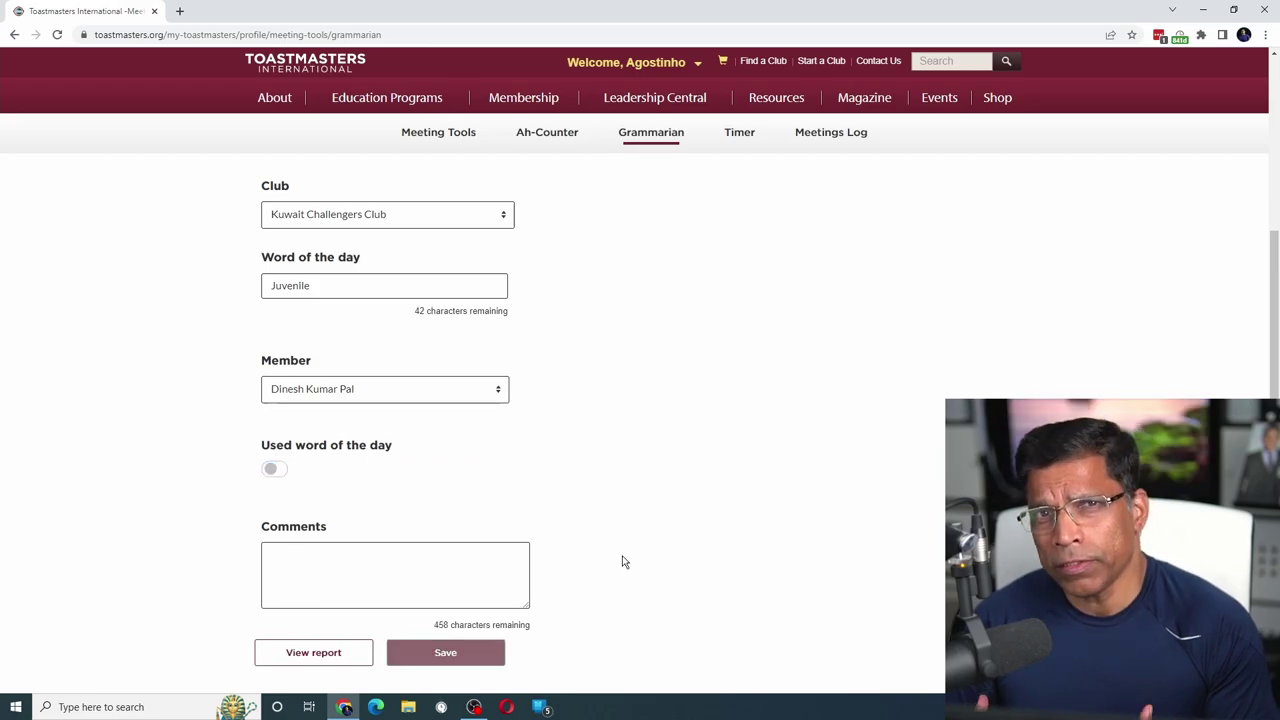
pyautogui.scroll(-1, 662, 551)
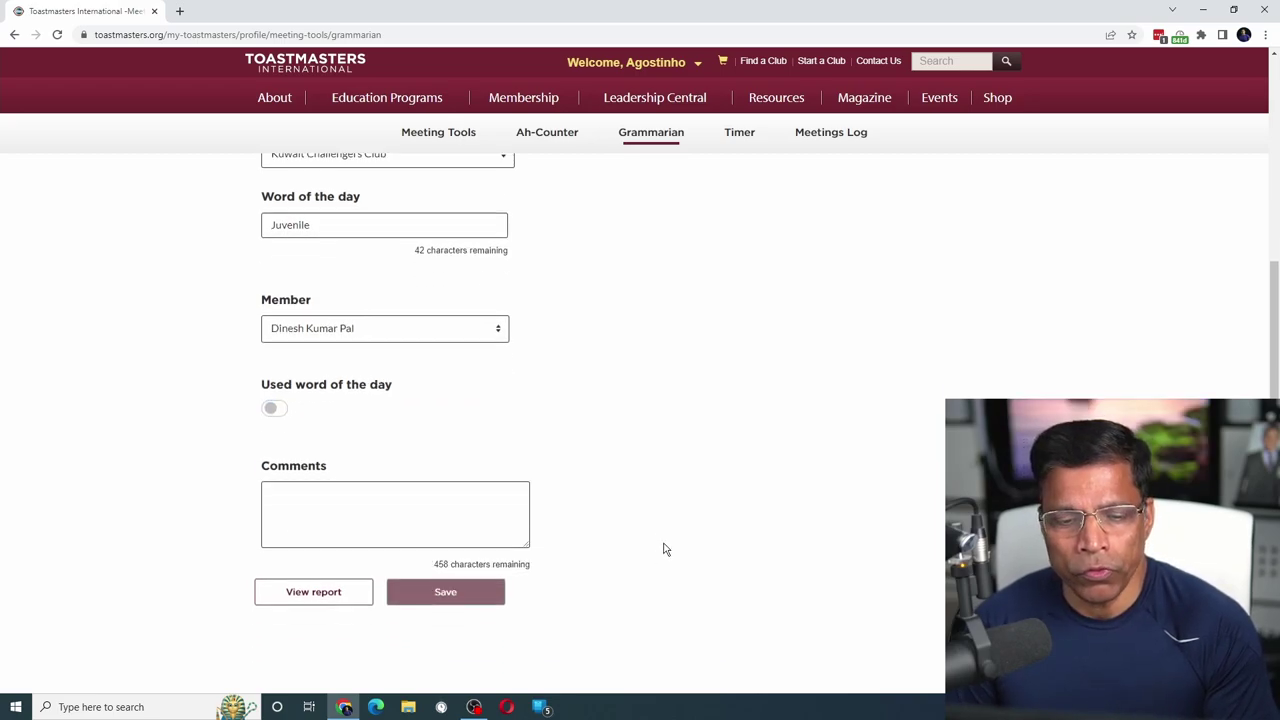
pyautogui.click(287, 588)
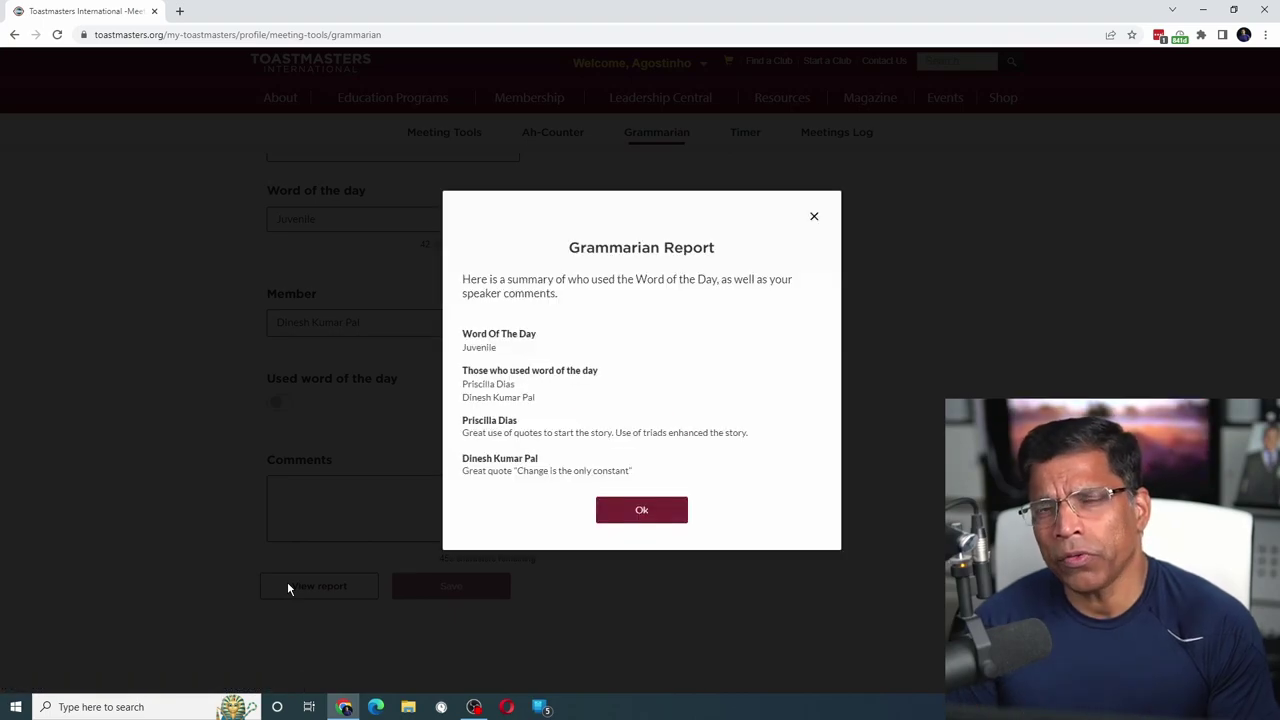
pyautogui.click(645, 512)
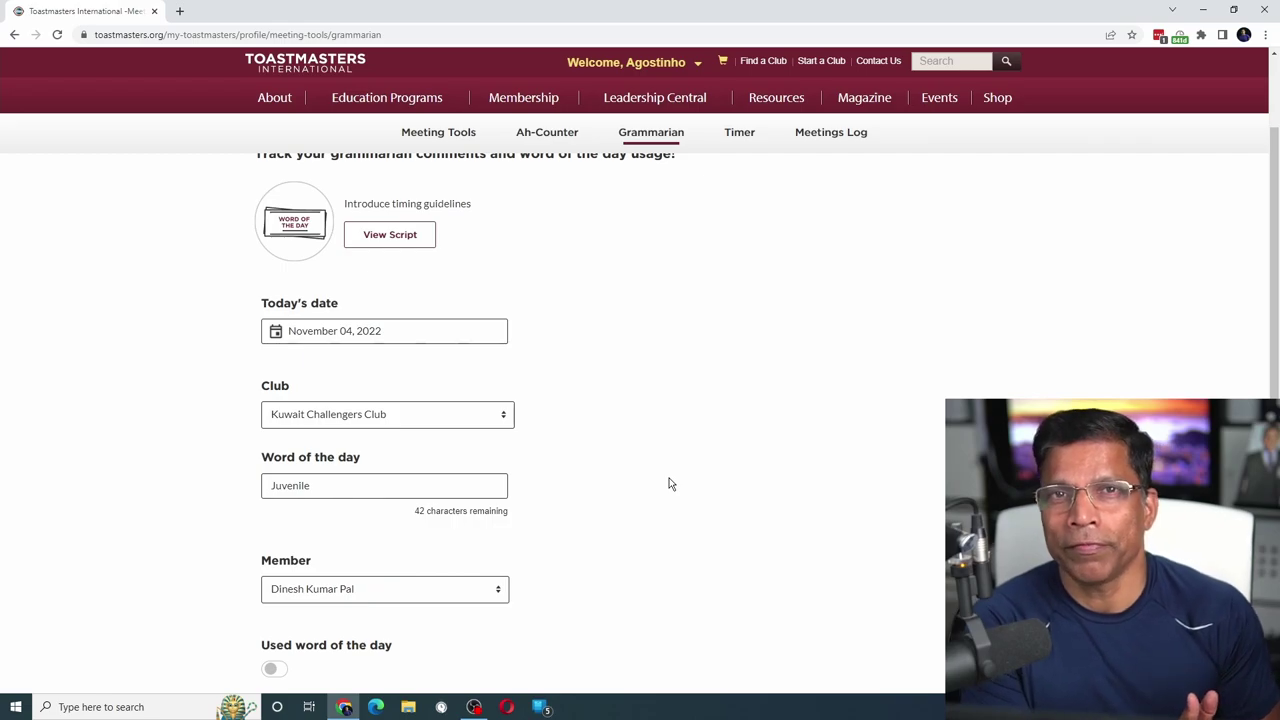
# - Show the Meetings Log's Provided feedback for Kuwait Challengers Club
pyautogui.click(825, 133)
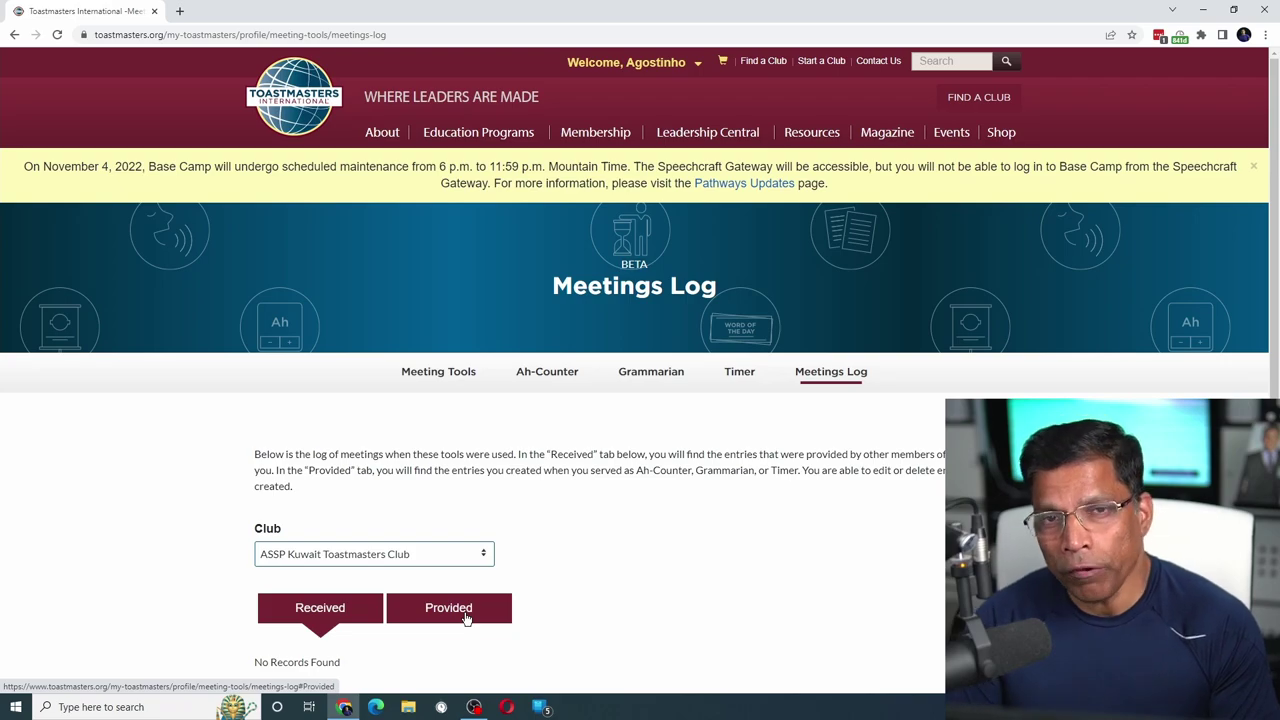
pyautogui.click(429, 554)
pyautogui.click(430, 589)
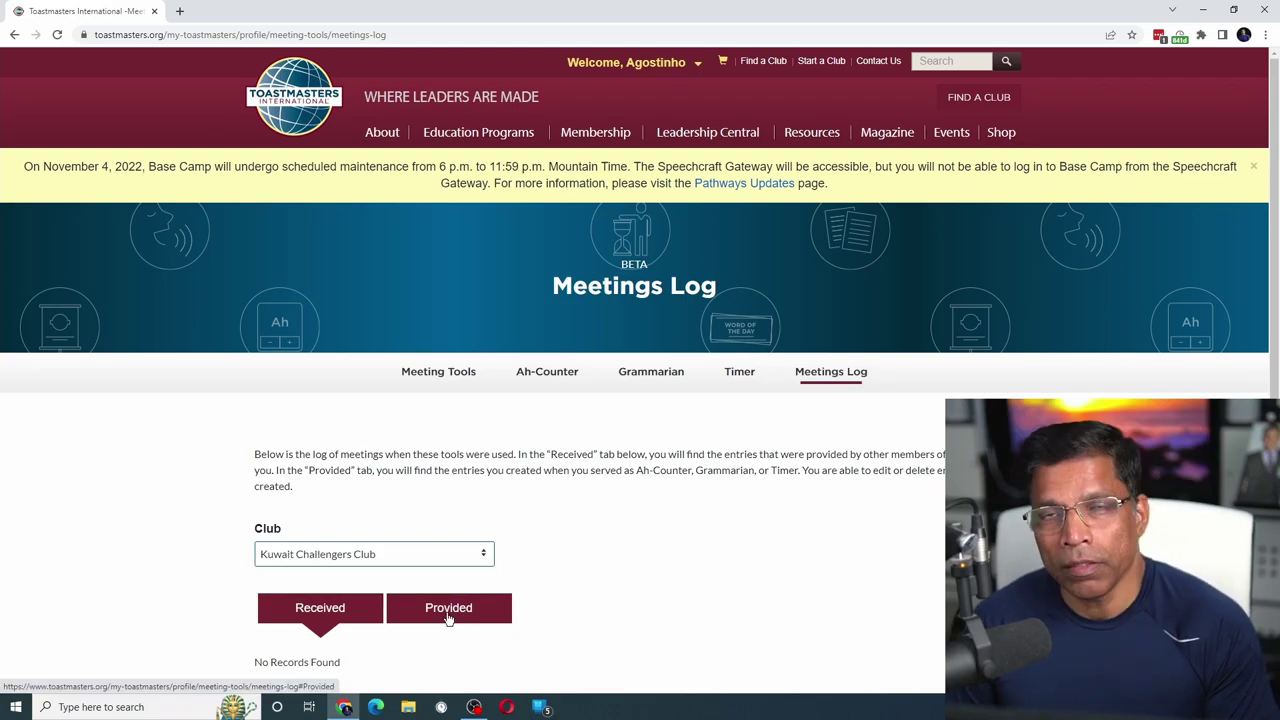
pyautogui.click(448, 610)
pyautogui.scroll(-4, 328, 352)
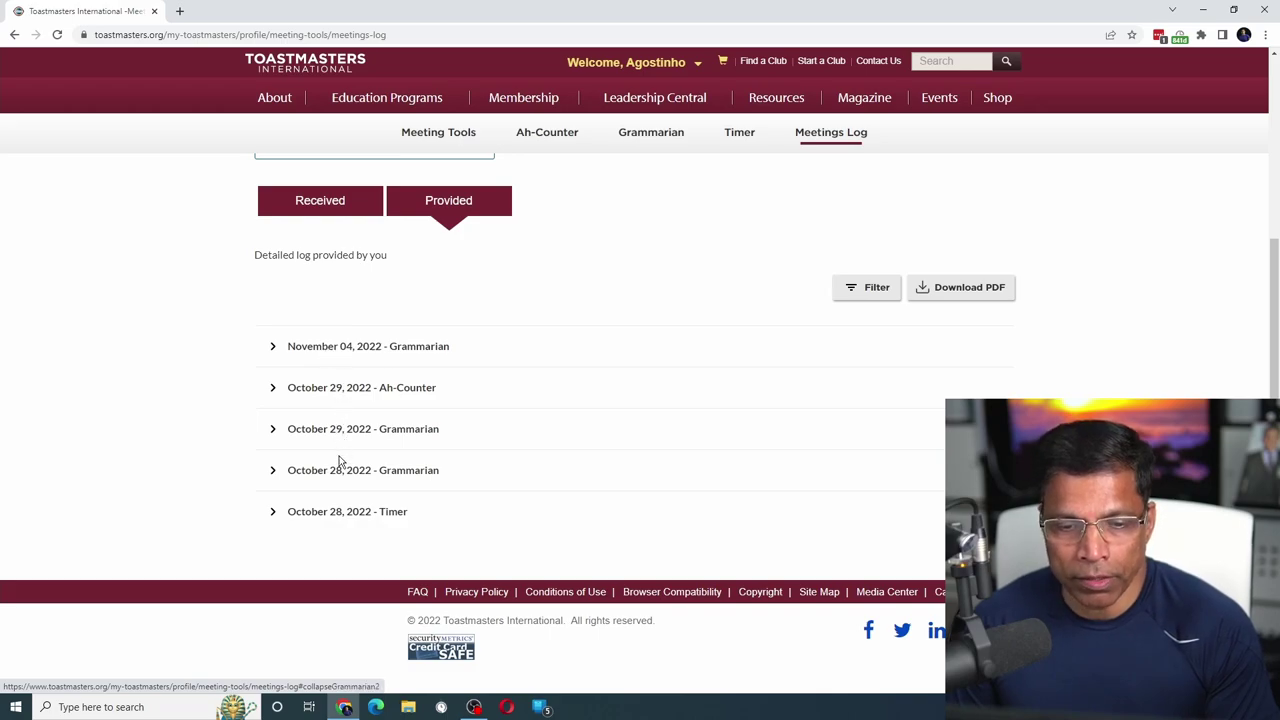
# - Expand the November 04, 2022 Grammarian entry and highlight both members' names
pyautogui.click(275, 347)
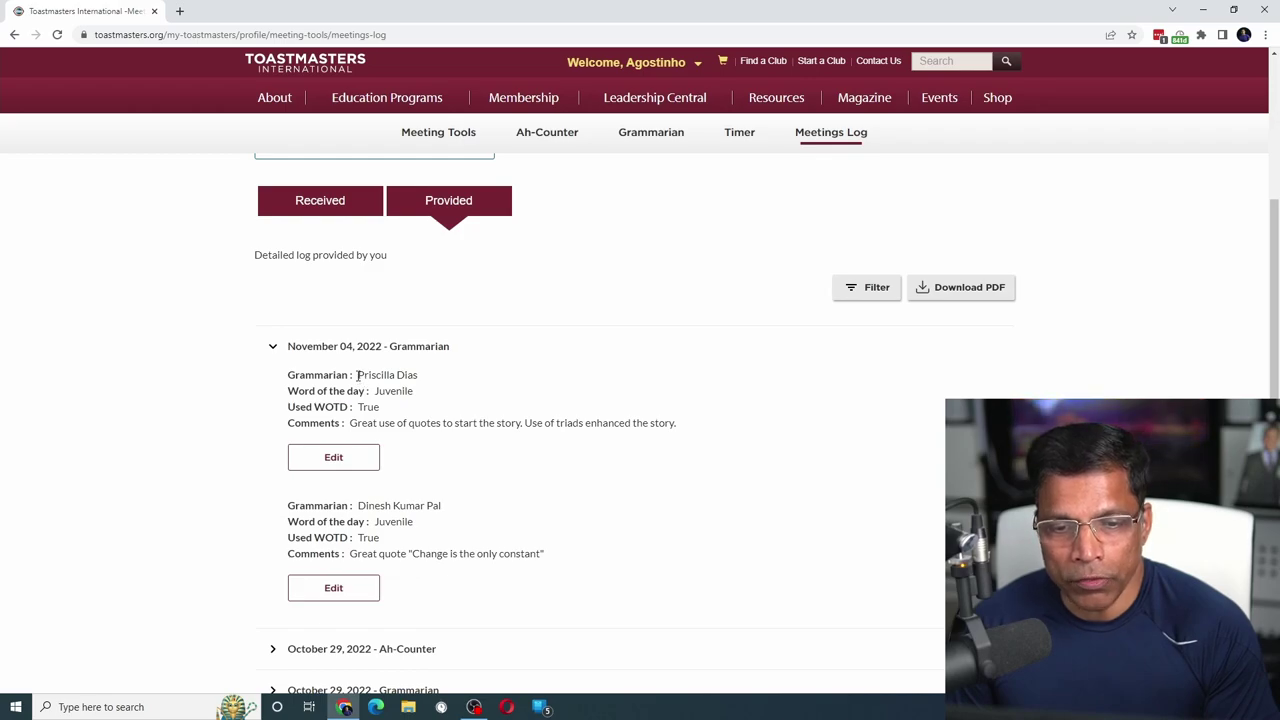
pyautogui.moveTo(357, 375); pyautogui.dragTo(433, 379)
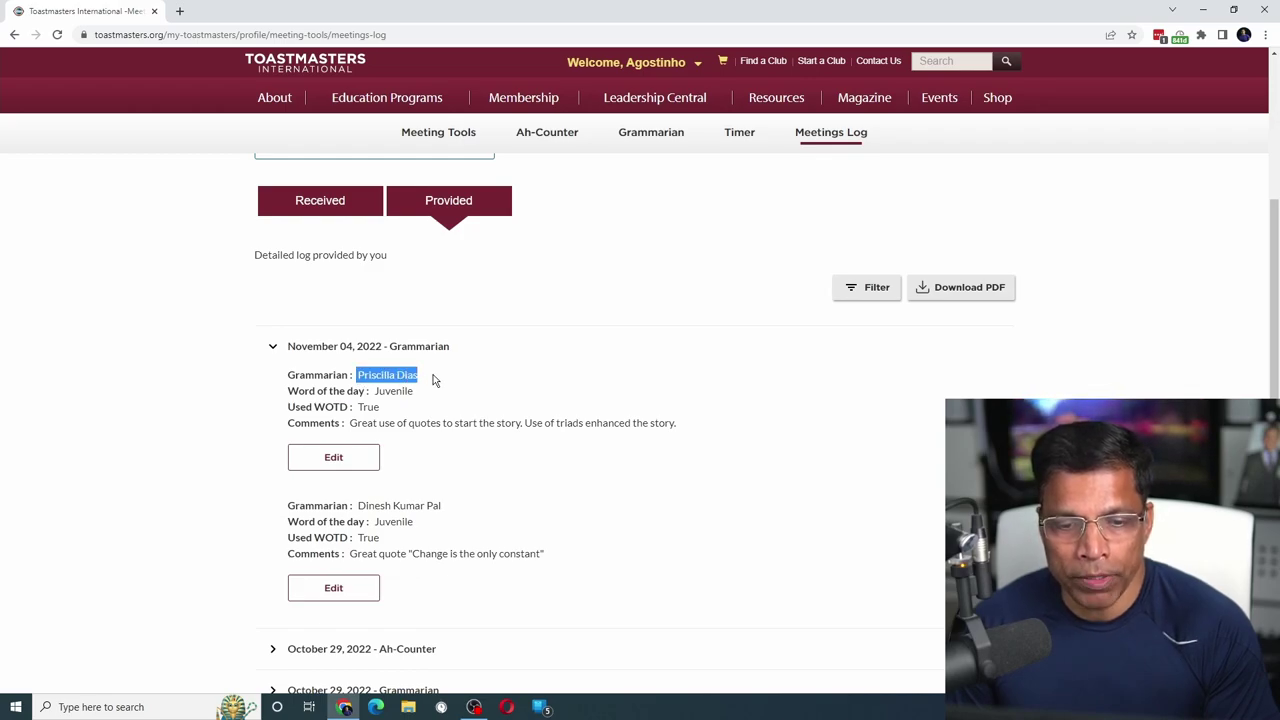
pyautogui.moveTo(358, 506); pyautogui.dragTo(438, 507)
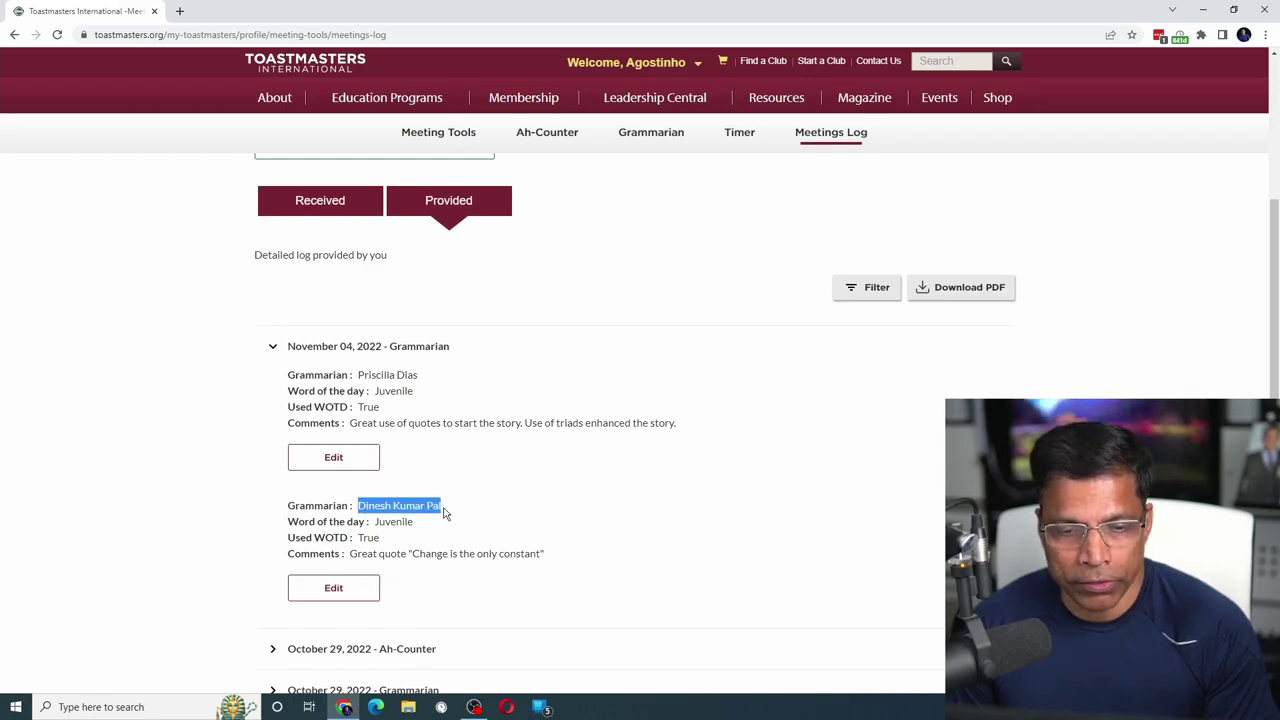
pyautogui.click(181, 527)
pyautogui.scroll(1, 181, 527)
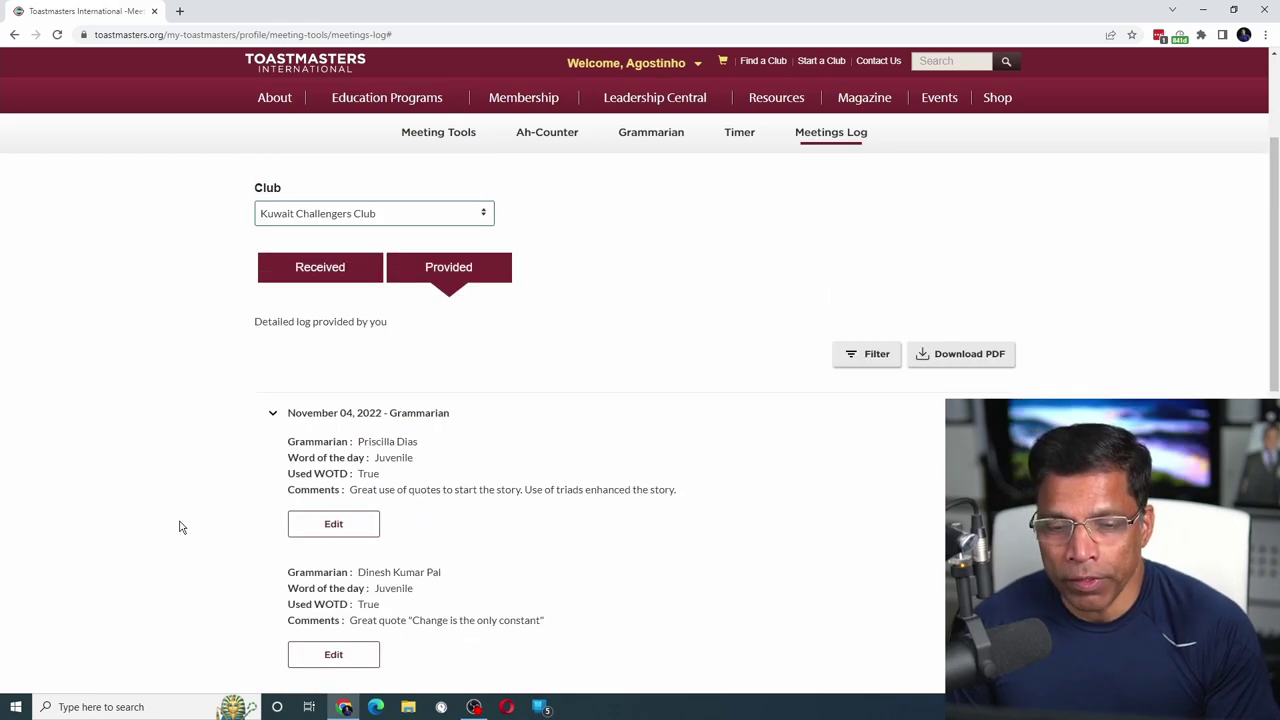
# - Change the first entry's comments to 'Great use of triads' plus five word-of-the-day uses, and save
pyautogui.click(342, 526)
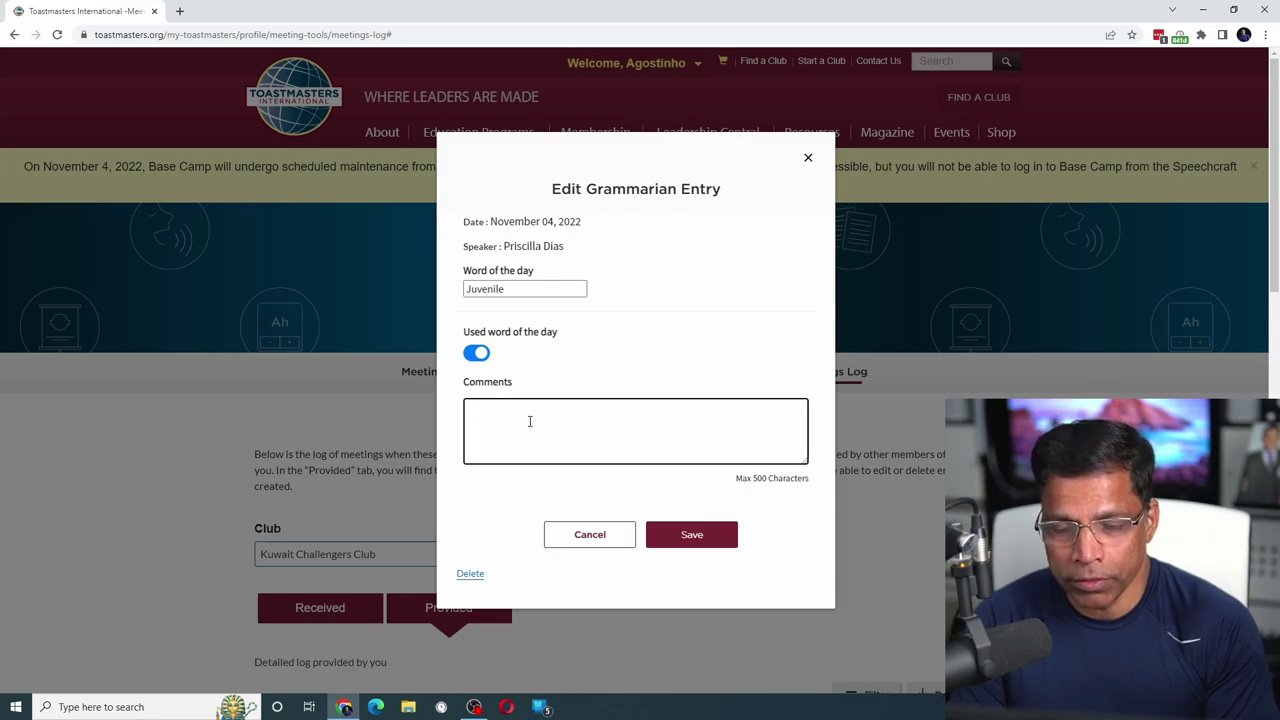
pyautogui.write('Great use of triads')
pyautogui.press('Return')
pyautogui.write('You also used the word of the day maximum number of times (5 times).')
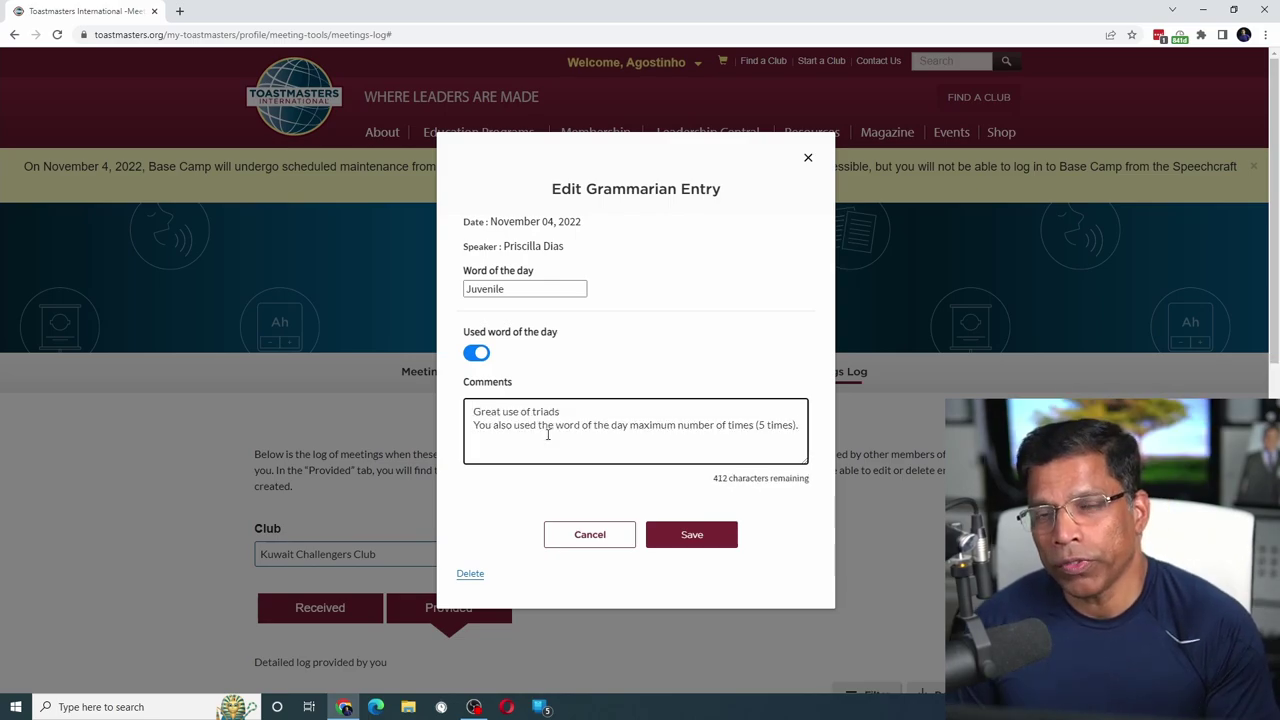
pyautogui.click(699, 539)
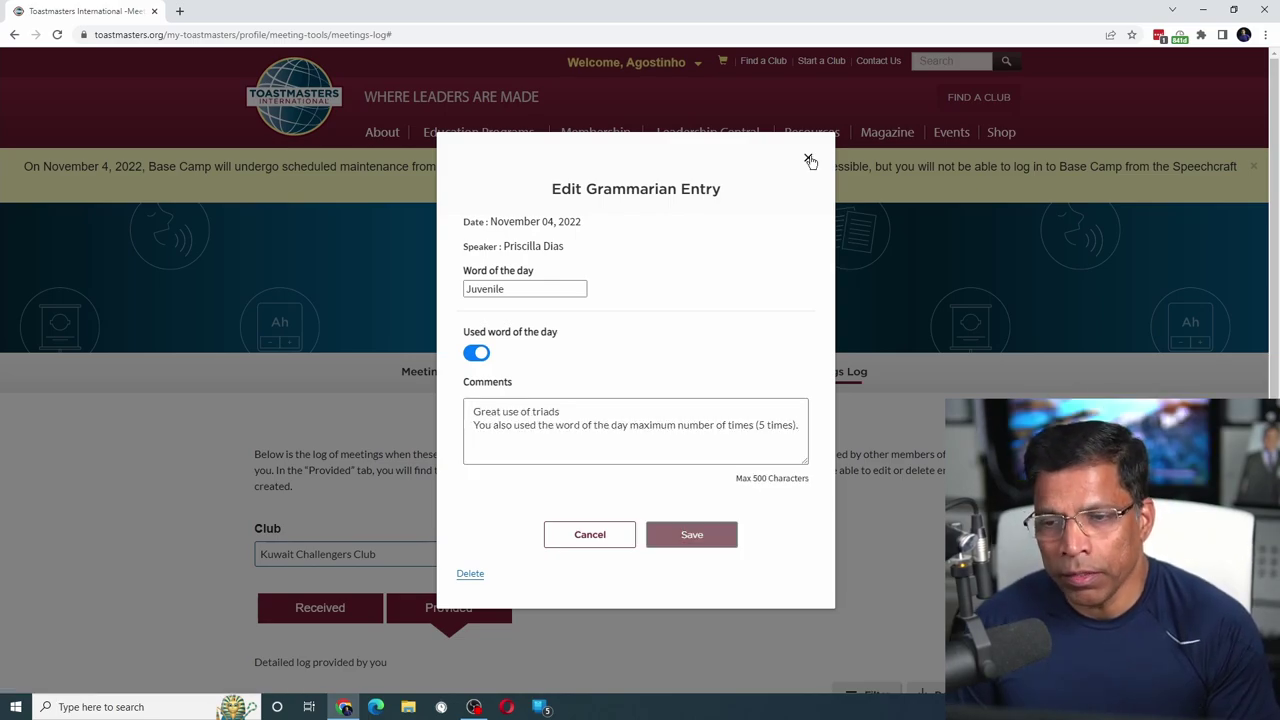
pyautogui.click(810, 161)
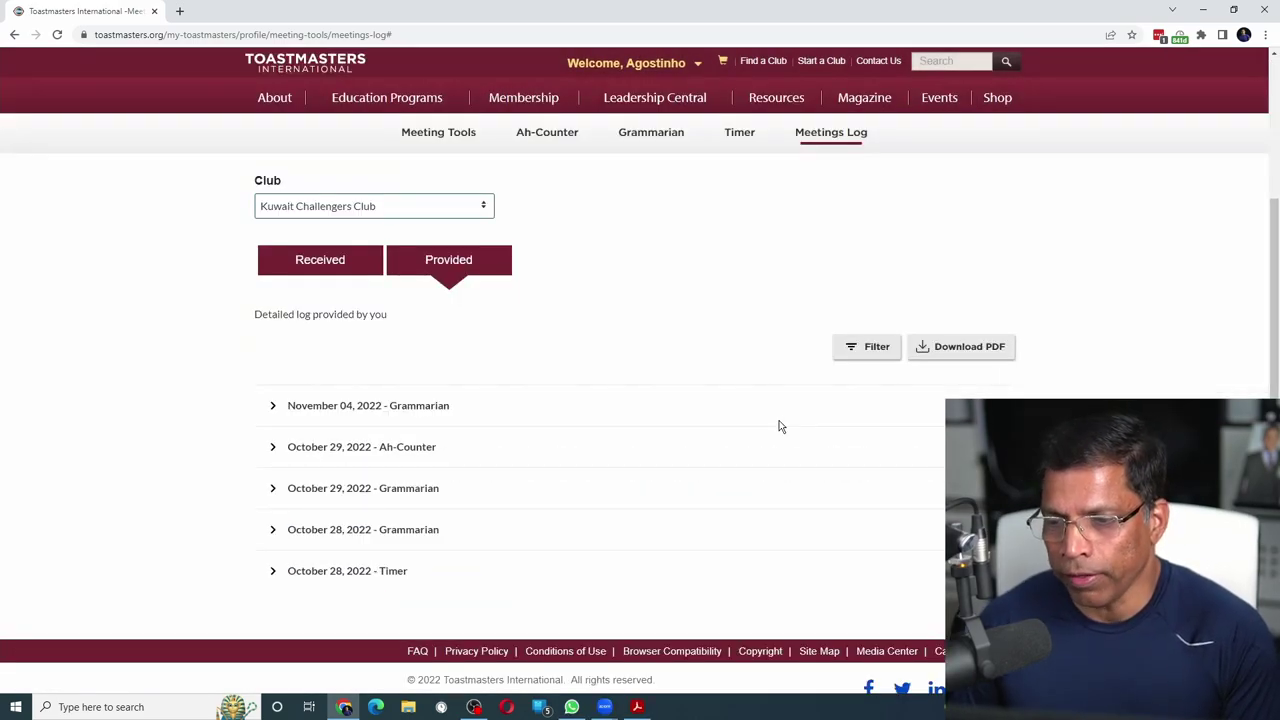
# - Download the meetings log for 10/29/2022 as a PDF
pyautogui.click(979, 348)
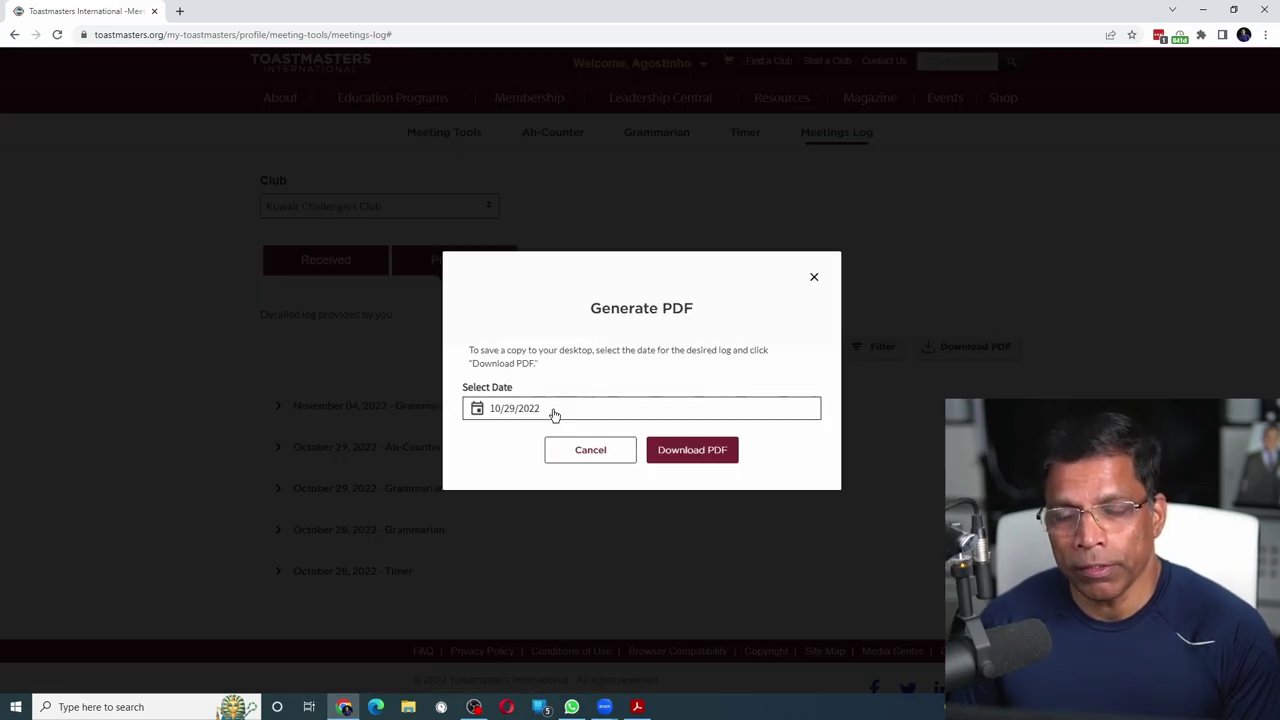
pyautogui.click(709, 451)
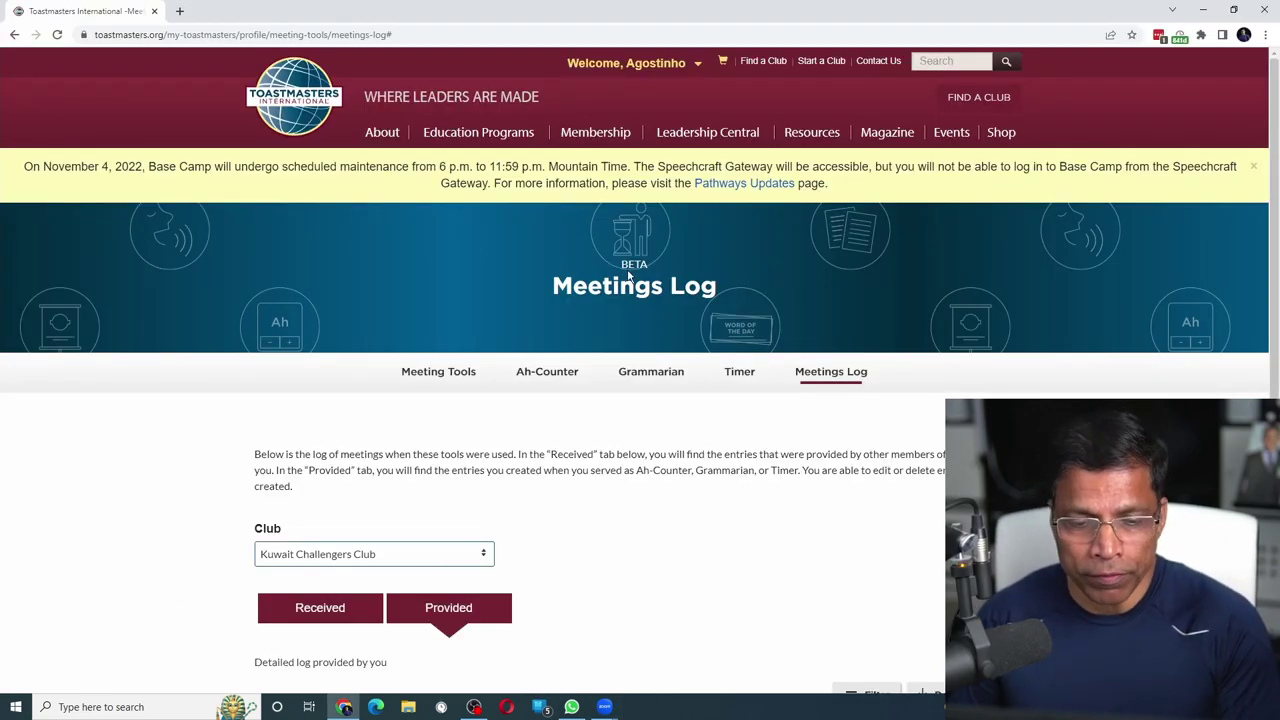
pyautogui.scroll(-3, 628, 275)
# - View the feedback entries received from other members
pyautogui.click(300, 413)
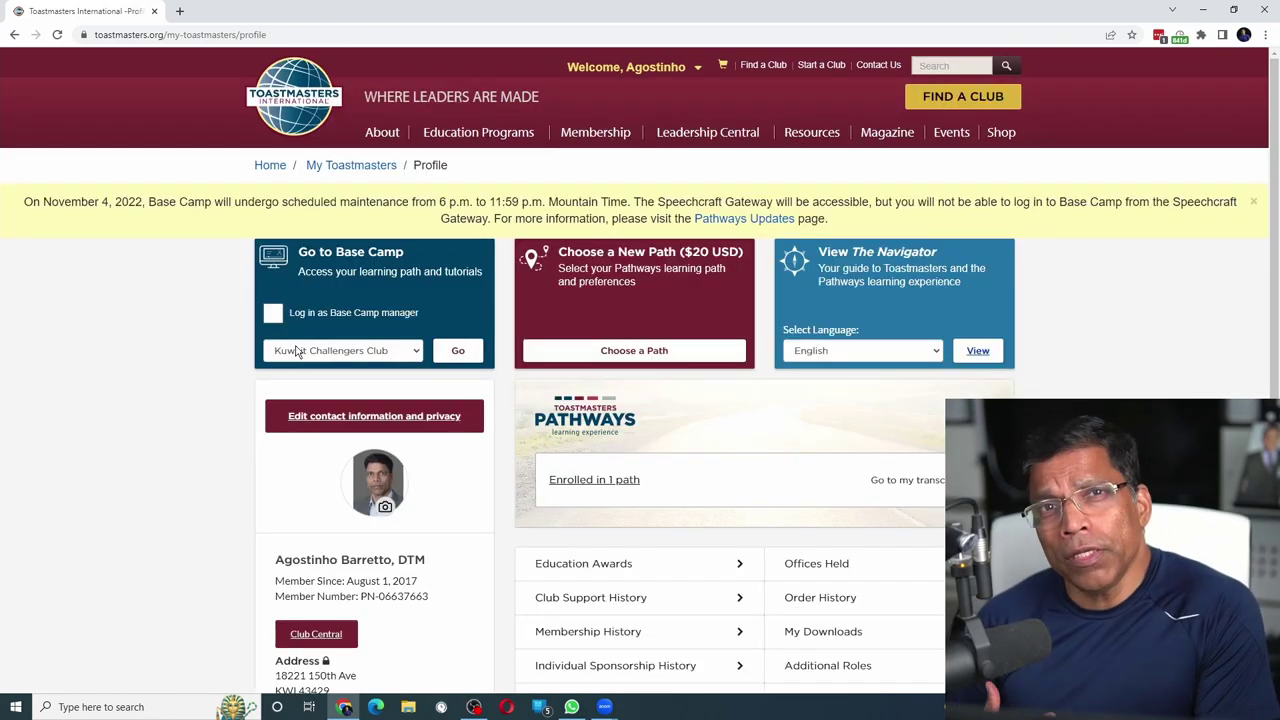
# - Enter Base Camp for the club and go to the My Feedback page
pyautogui.click(461, 353)
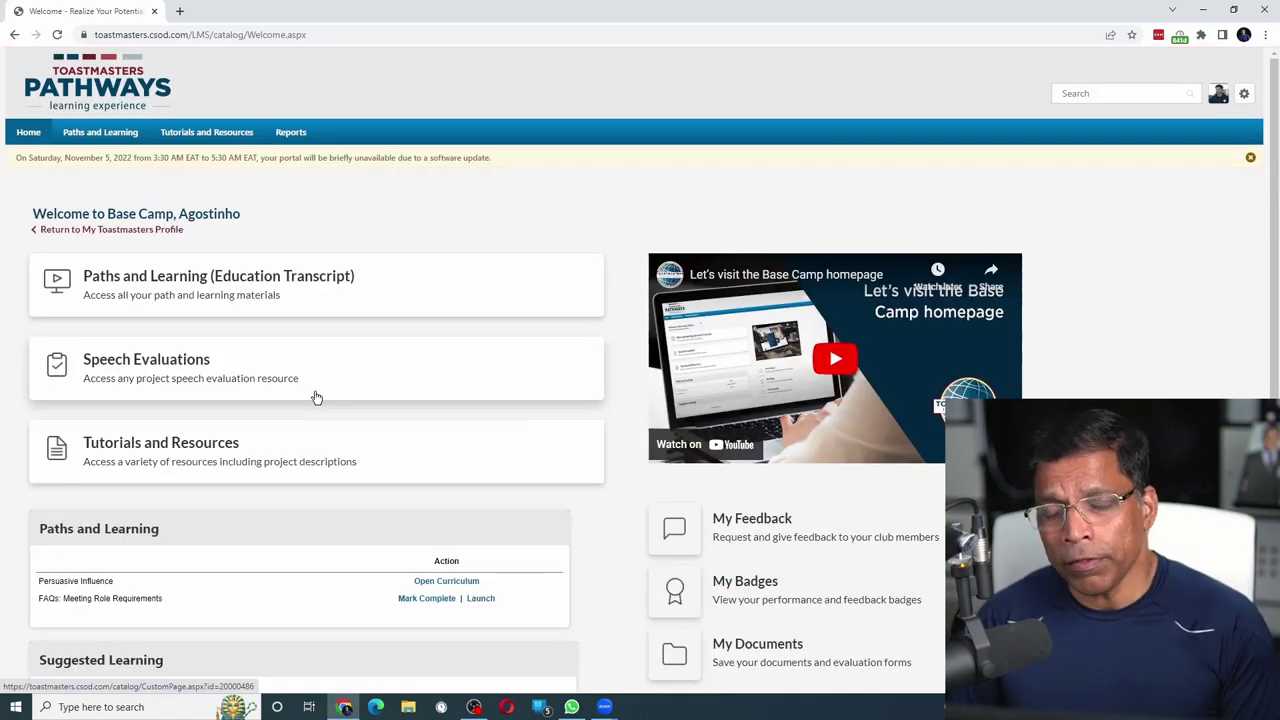
pyautogui.click(745, 527)
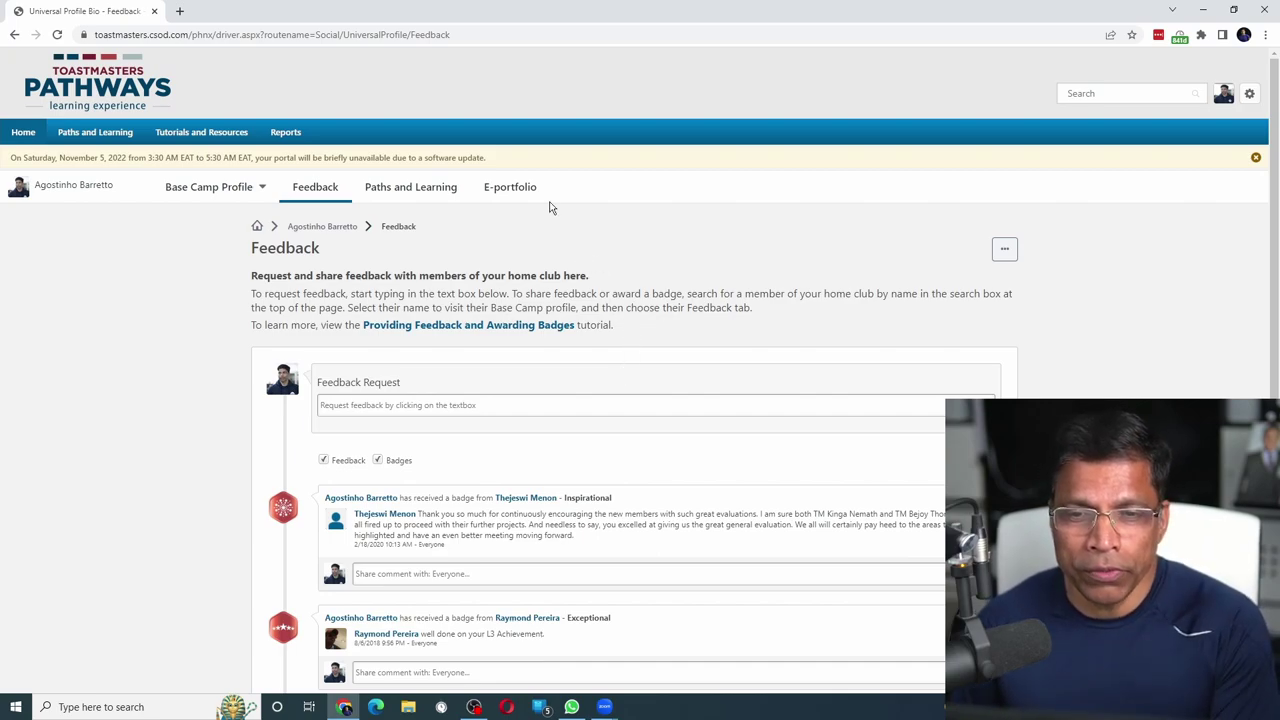
# - Browse the E-portfolio's Documents and open the Level 1 folder
pyautogui.click(520, 189)
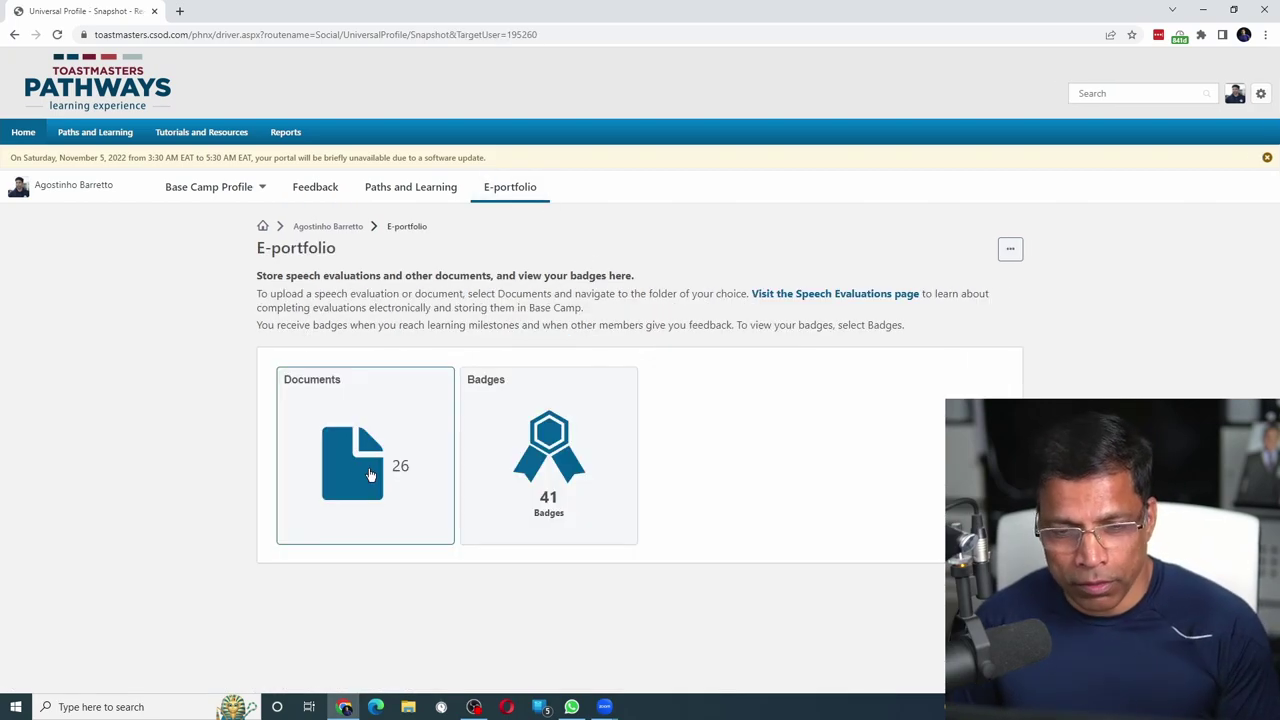
pyautogui.click(369, 474)
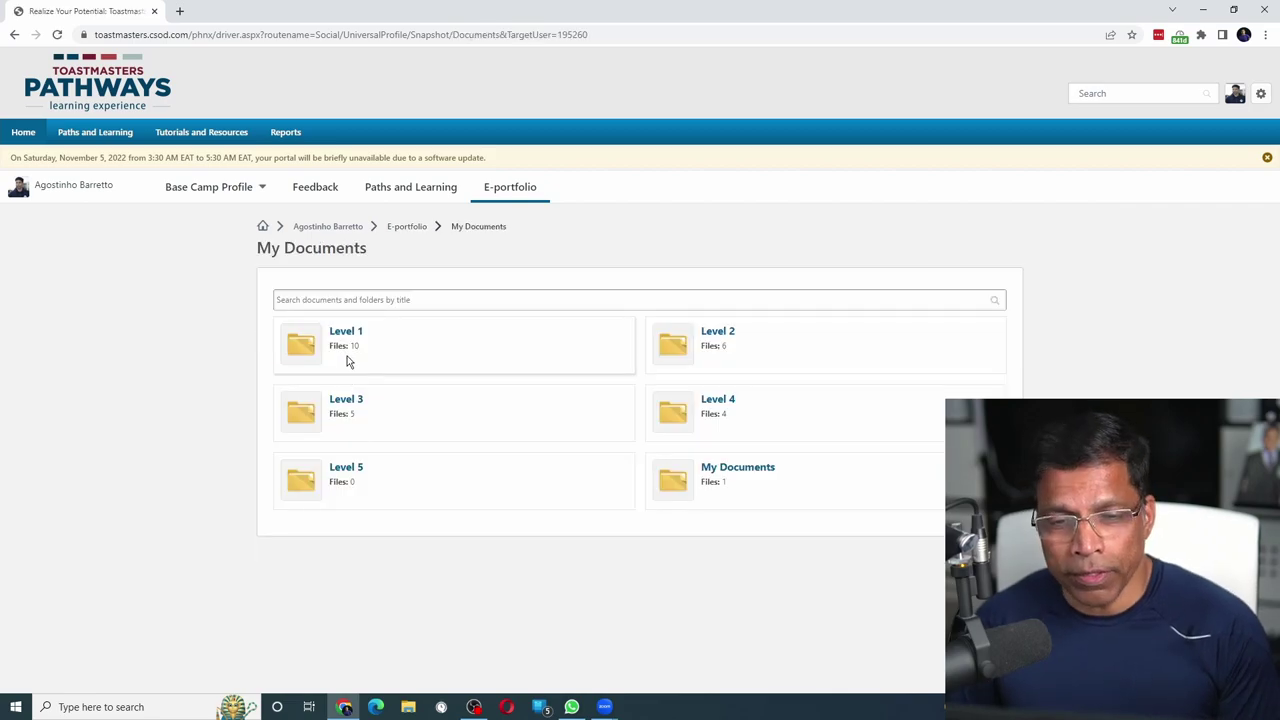
pyautogui.click(357, 331)
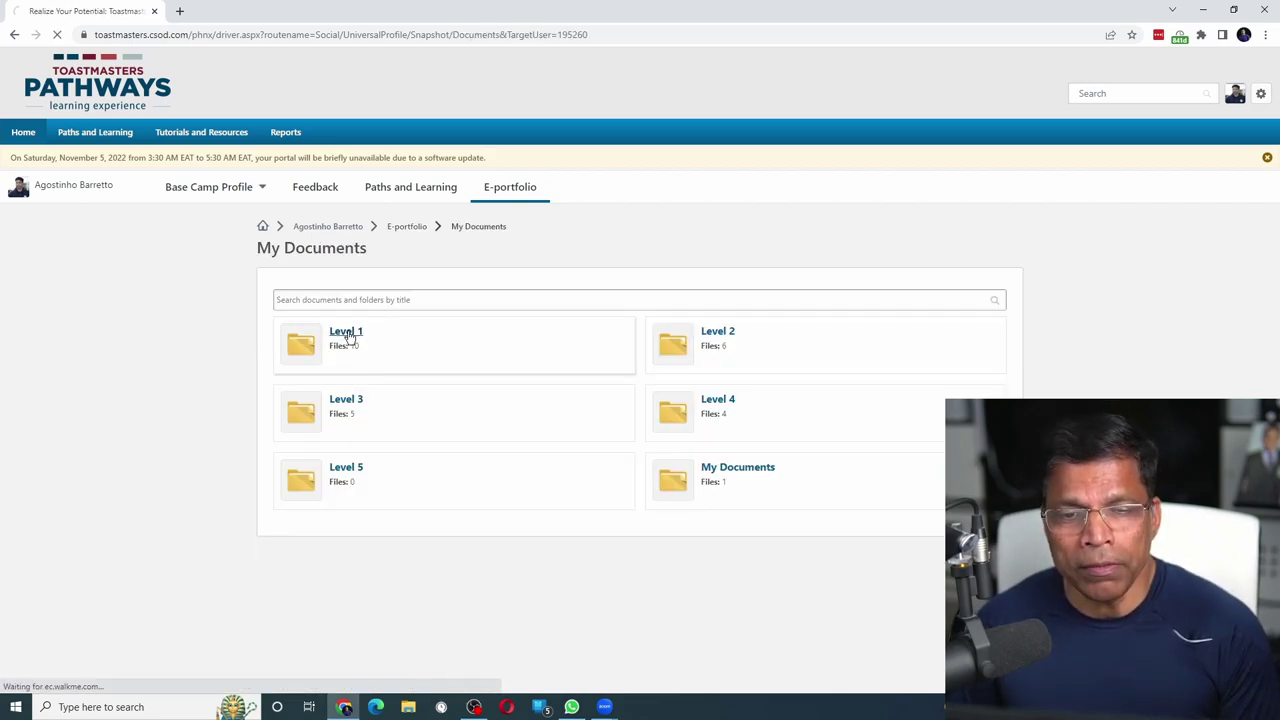